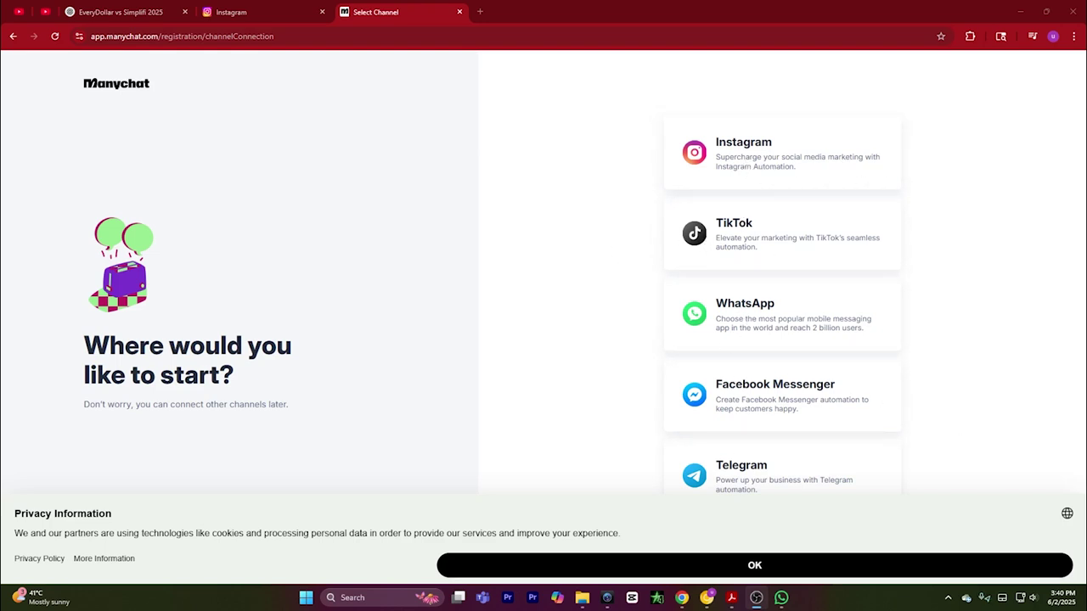
# Accept the privacy notice, connect the brandsreboot Instagram account with all requested permissions allowed, and start with the free plan.
pyautogui.click(793, 570)
pyautogui.click(743, 166)
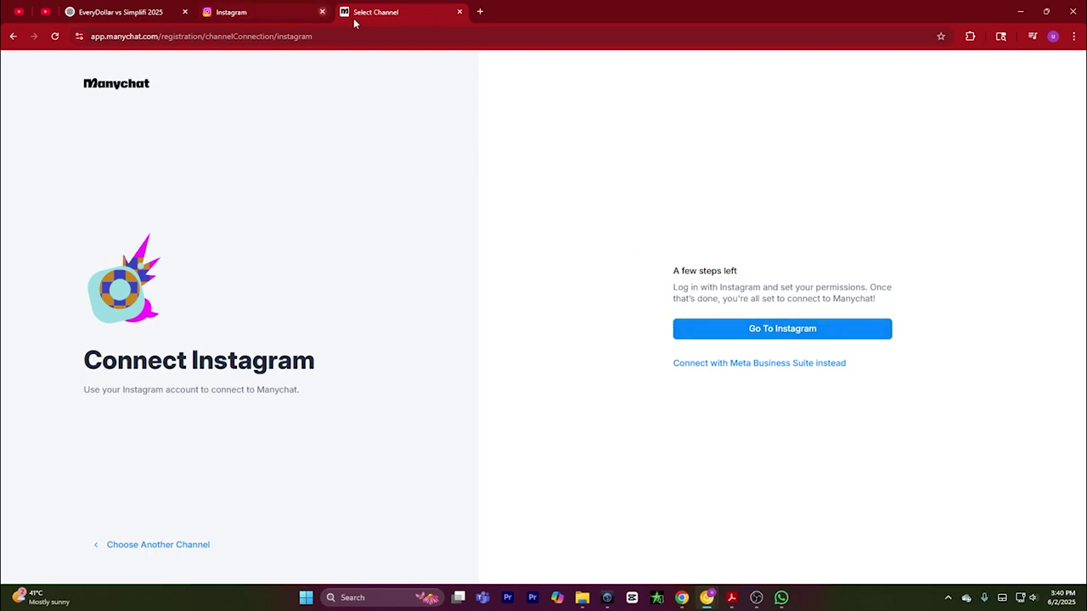
pyautogui.click(268, 7)
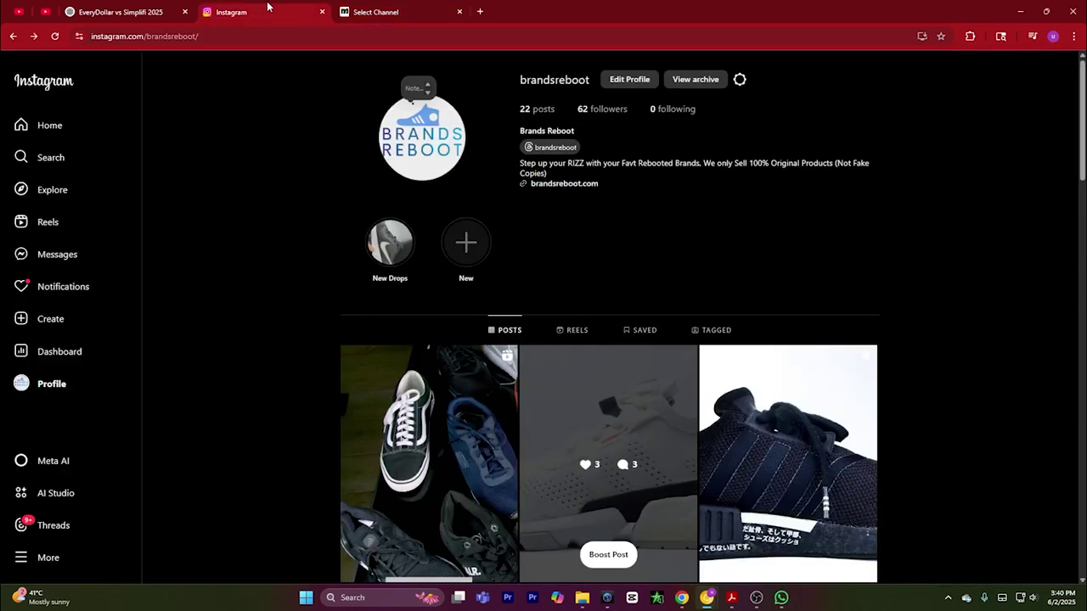
pyautogui.click(422, 9)
pyautogui.click(763, 335)
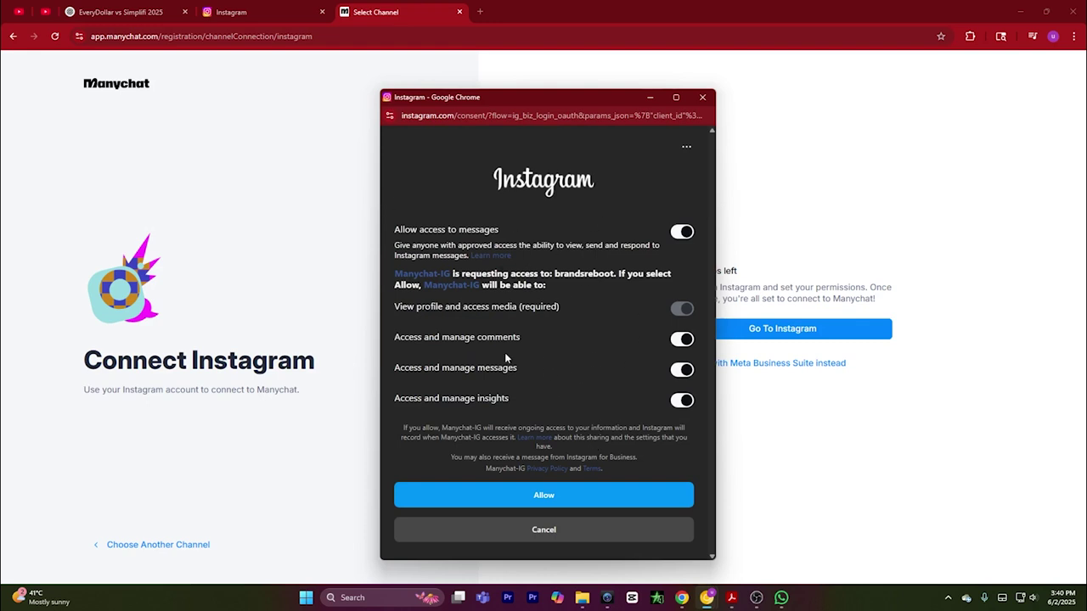
pyautogui.click(546, 499)
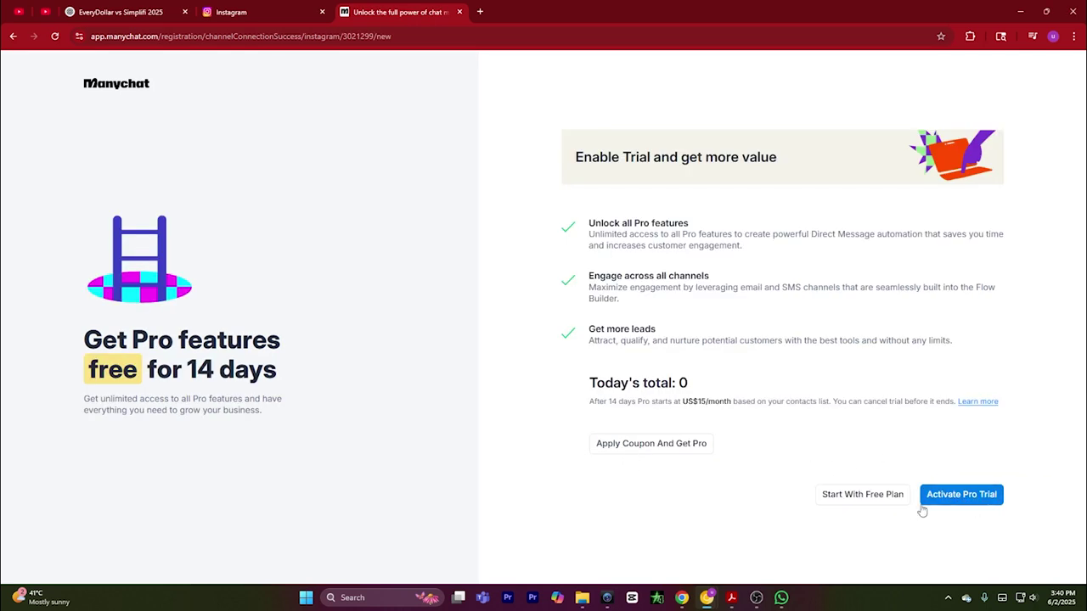
pyautogui.click(877, 504)
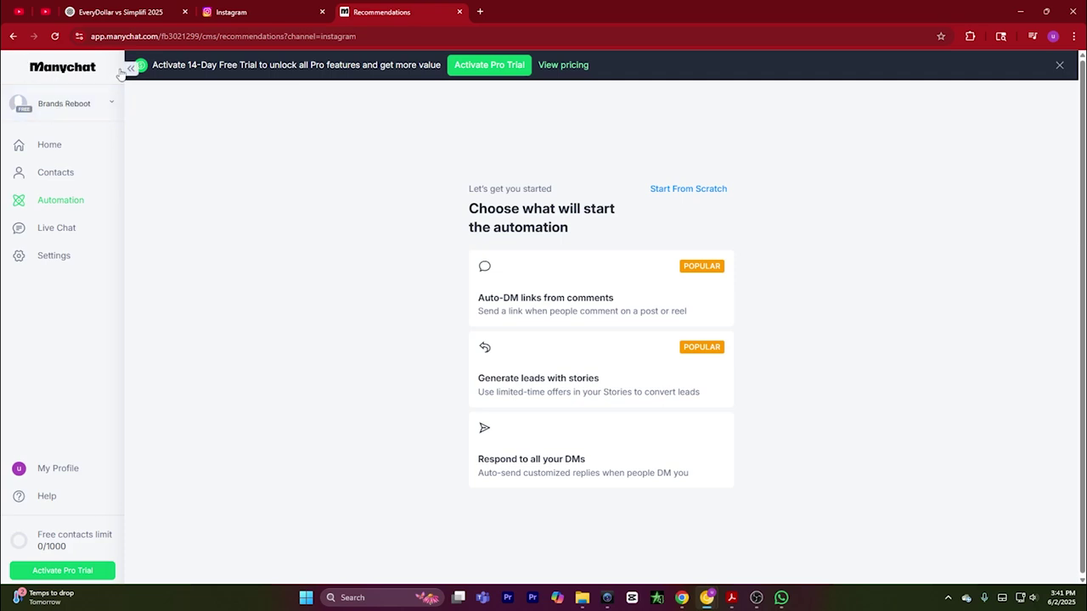
# Create a new automation from scratch in the automations list, without using a ready-made template.
pyautogui.click(56, 145)
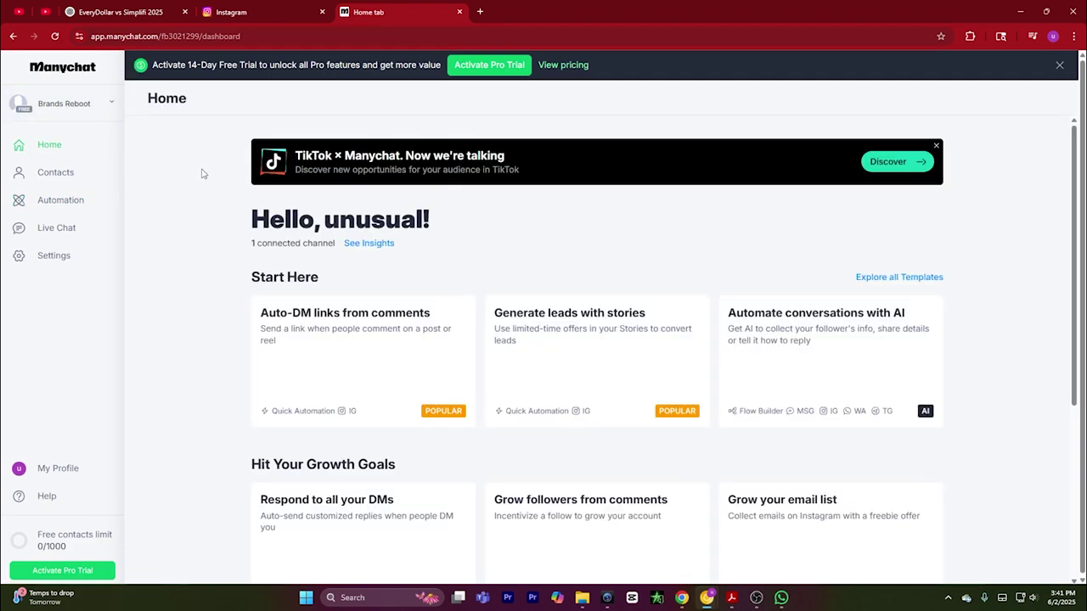
pyautogui.click(60, 201)
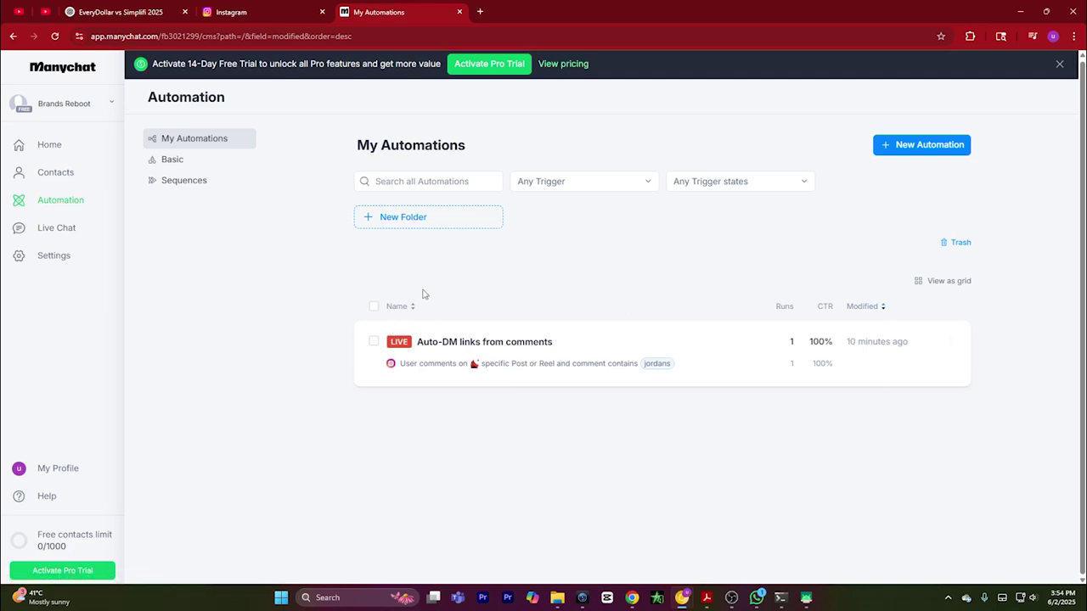
pyautogui.click(901, 148)
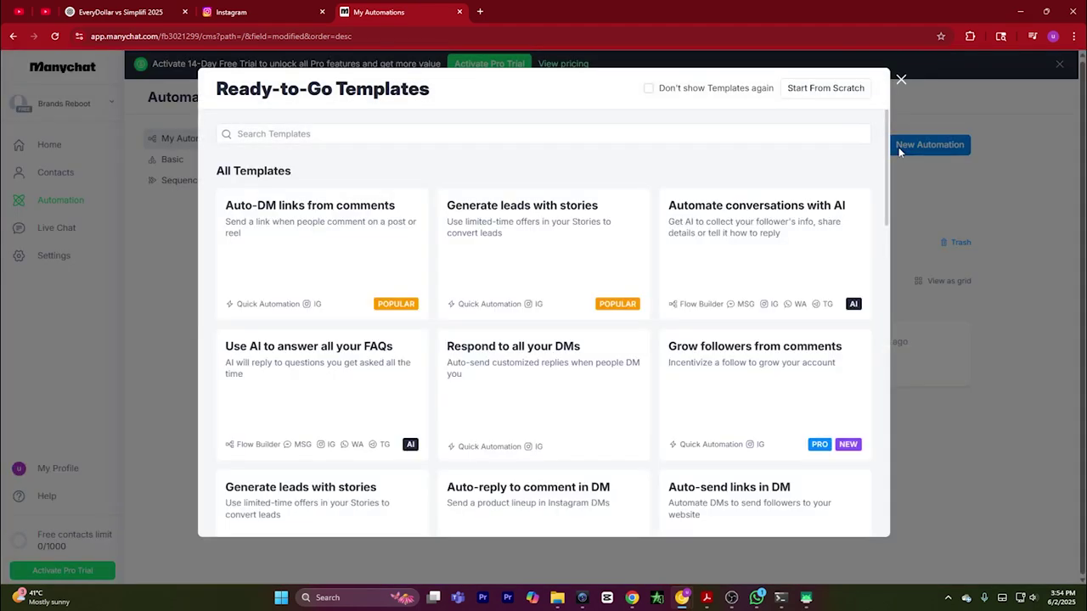
pyautogui.click(800, 91)
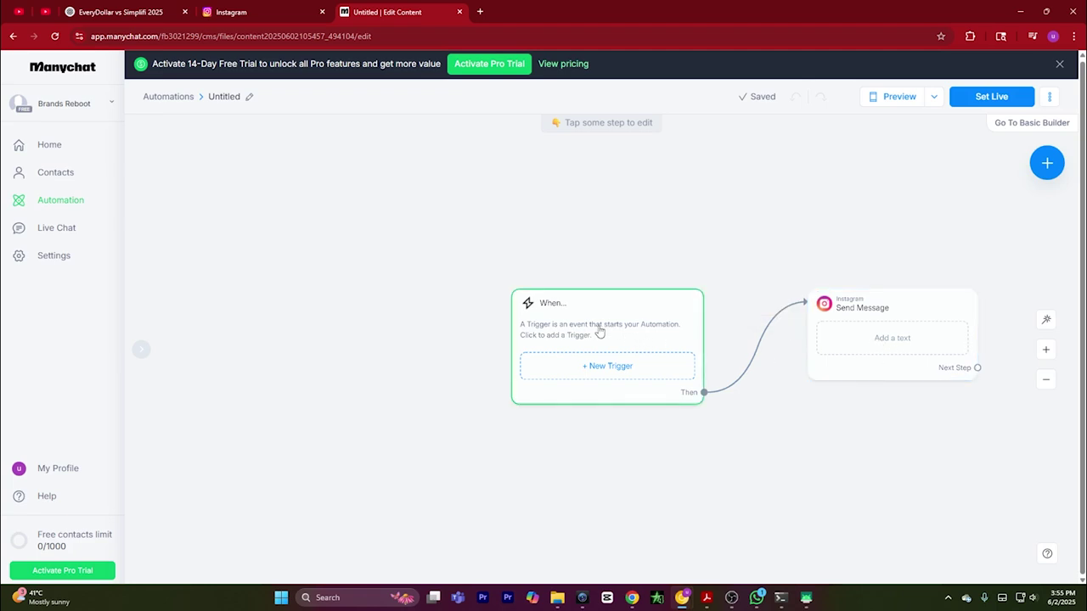
# Add the Instagram trigger "User comments on your Post or Reel" to the automation.
pyautogui.click(600, 374)
pyautogui.scroll(-1, 558, 236)
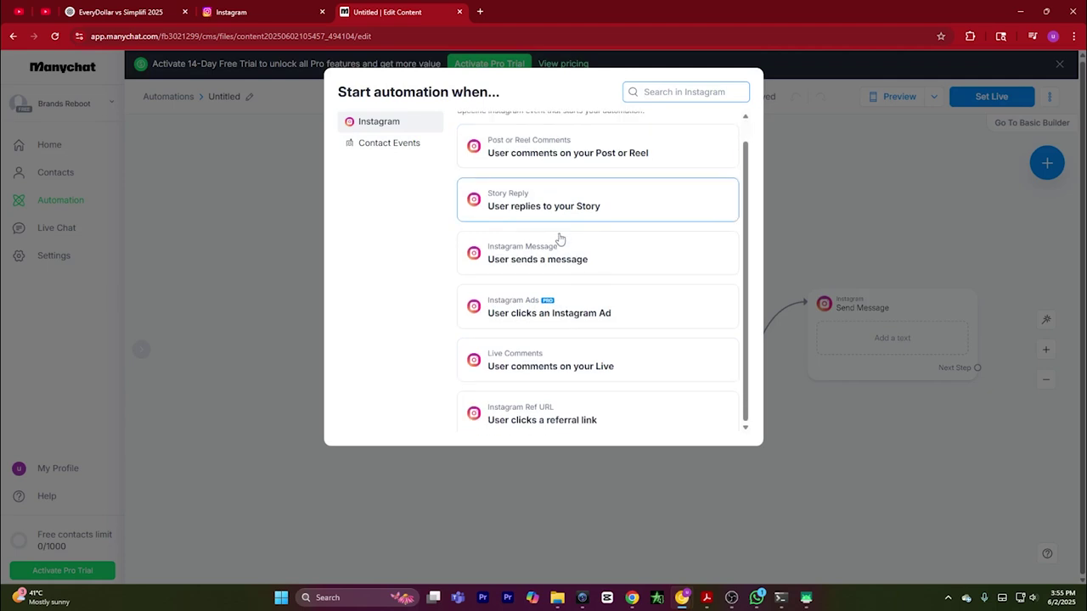
pyautogui.scroll(1, 578, 297)
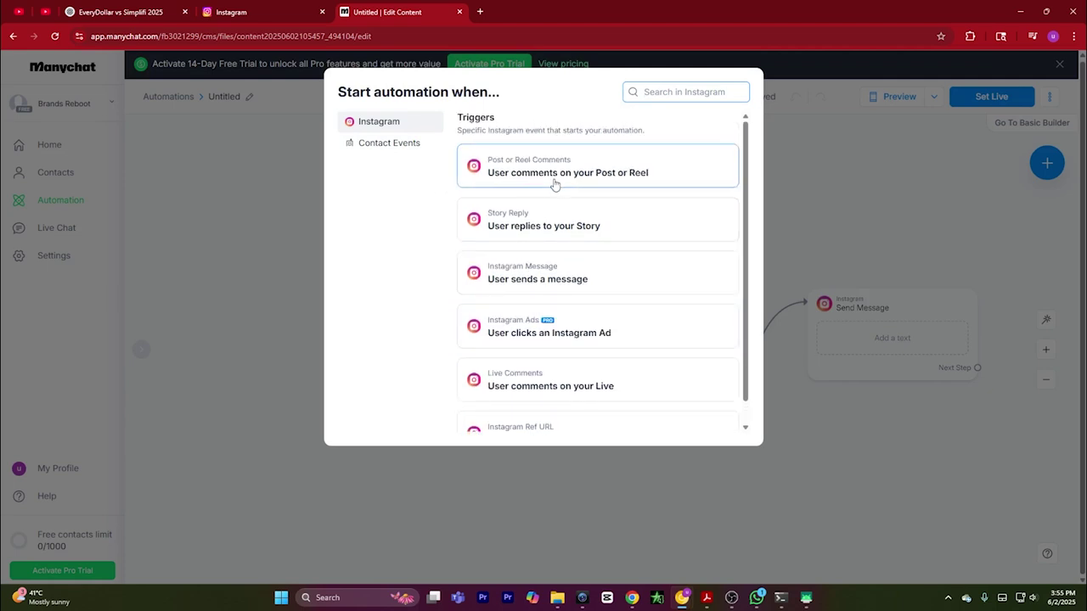
pyautogui.click(601, 176)
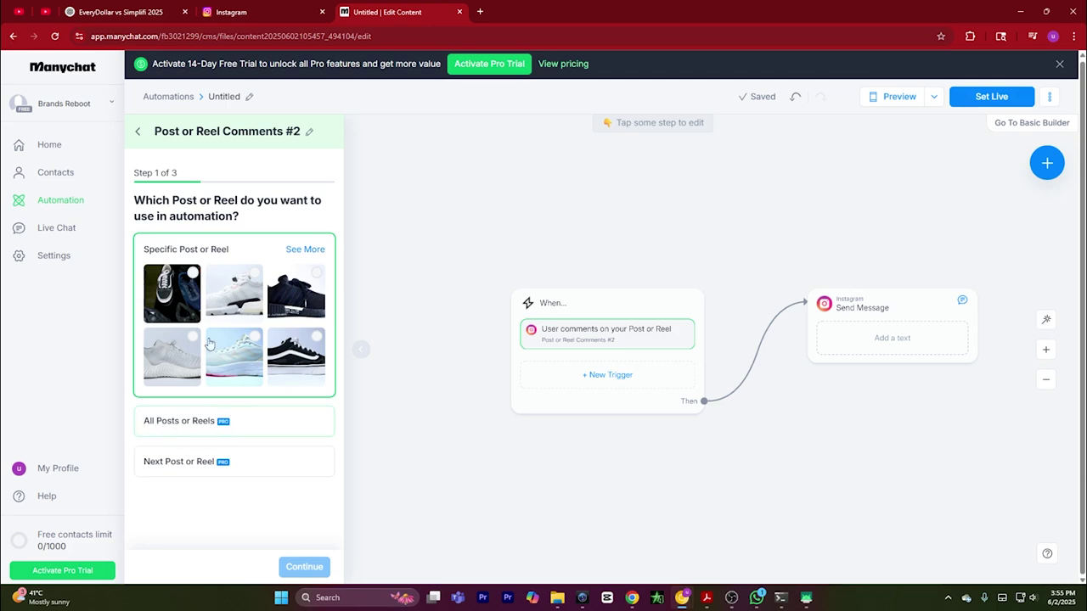
# Limit the comment trigger to the specific post showing the white sneaker with the black and cream sole.
pyautogui.click(305, 250)
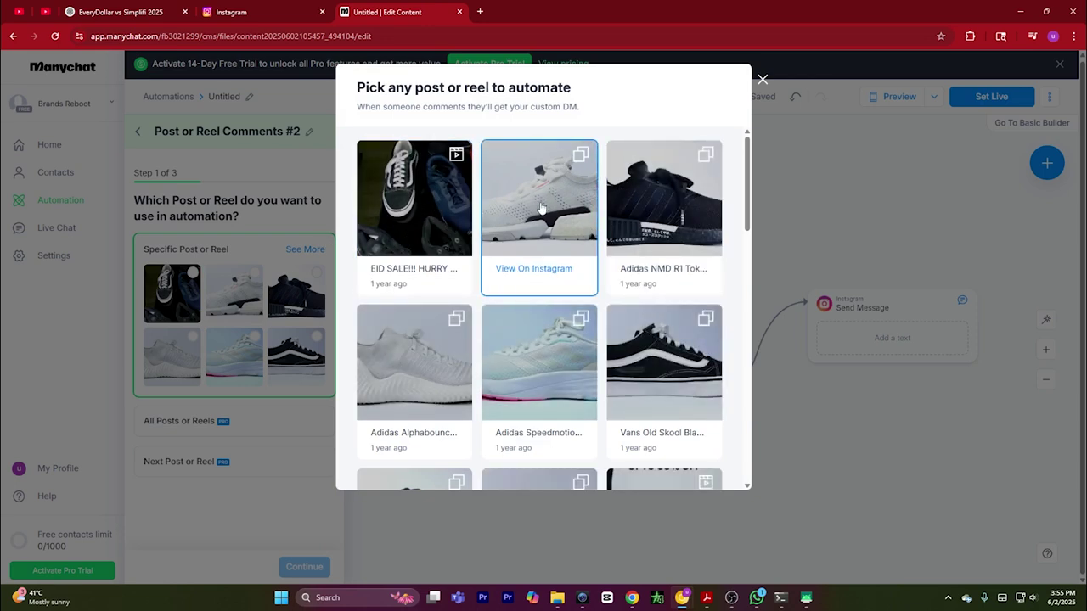
pyautogui.click(556, 163)
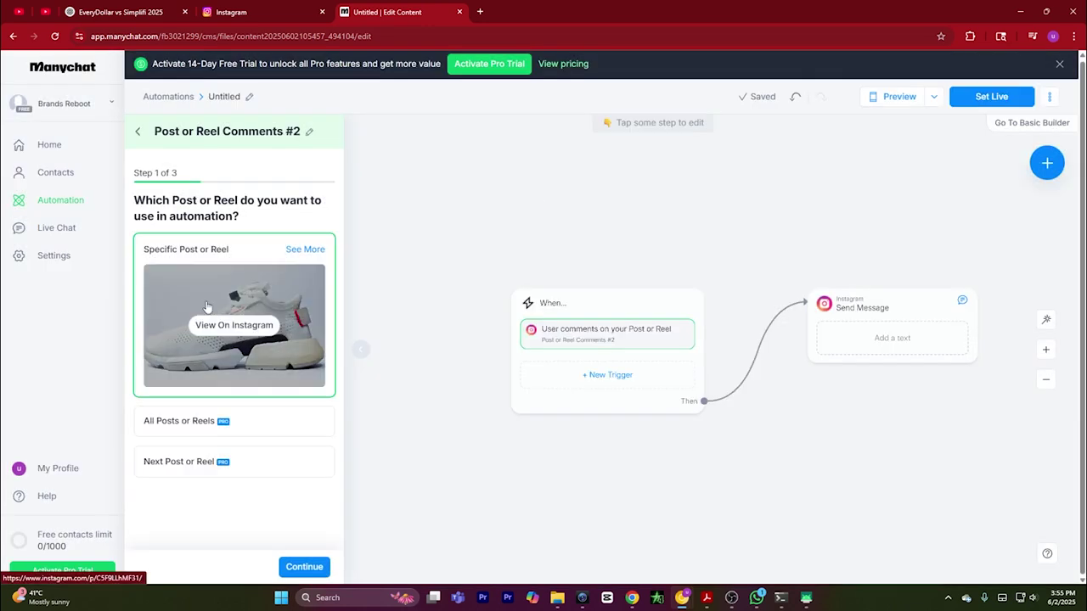
pyautogui.click(304, 566)
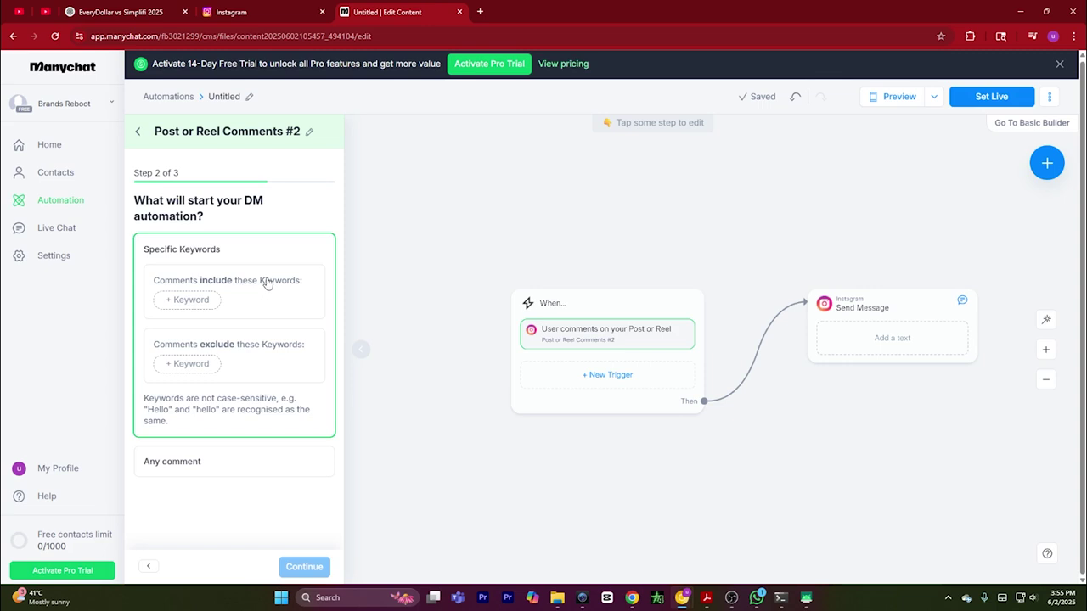
# Make any comment start the automation, turn down public replies in the feed, and save the trigger.
pyautogui.click(169, 468)
pyautogui.click(306, 569)
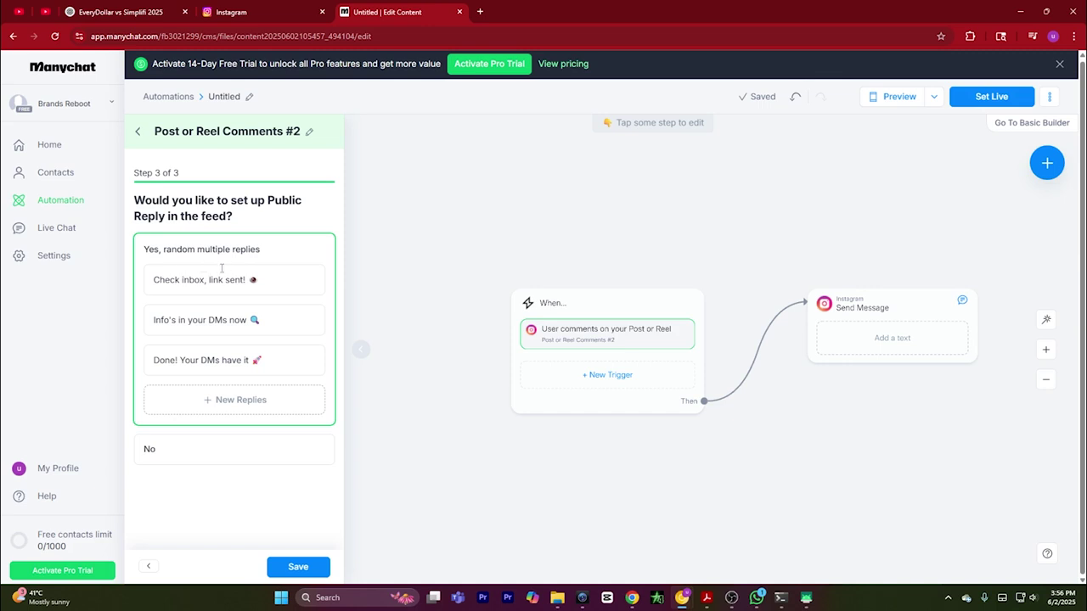
pyautogui.click(170, 457)
pyautogui.click(294, 569)
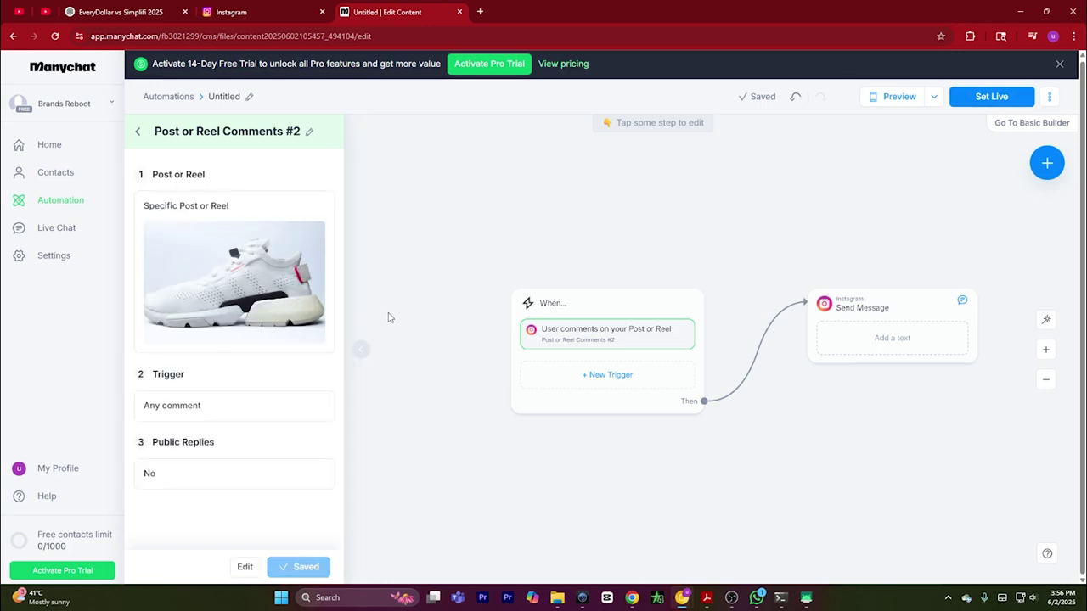
# Set the comment-reply message to "oops this product is sold out, but we have a newer and better version of this sneaker are you interested in it?".
pyautogui.click(855, 321)
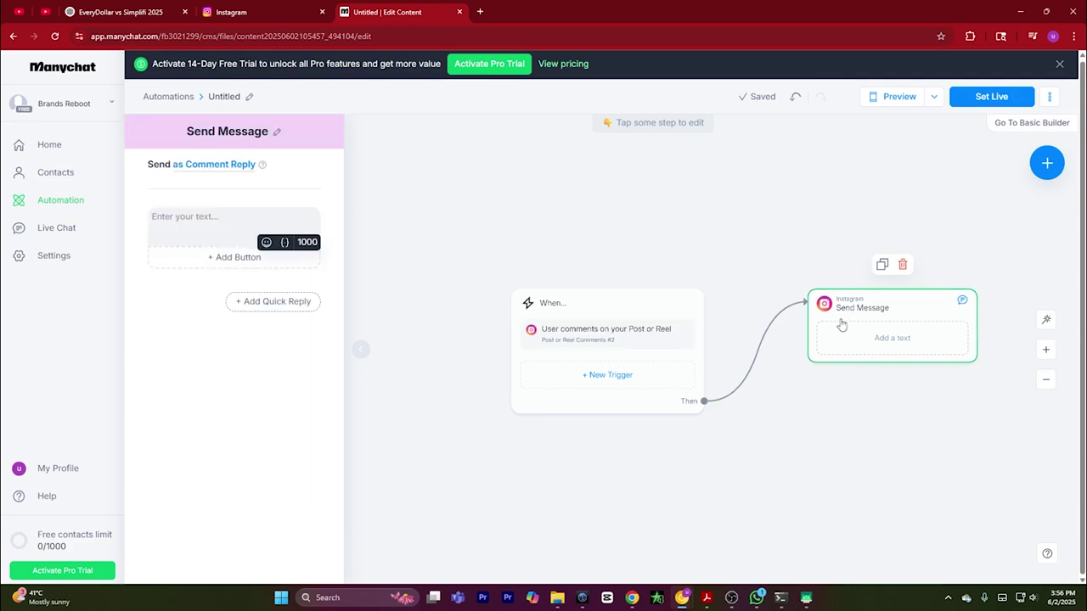
pyautogui.click(208, 221)
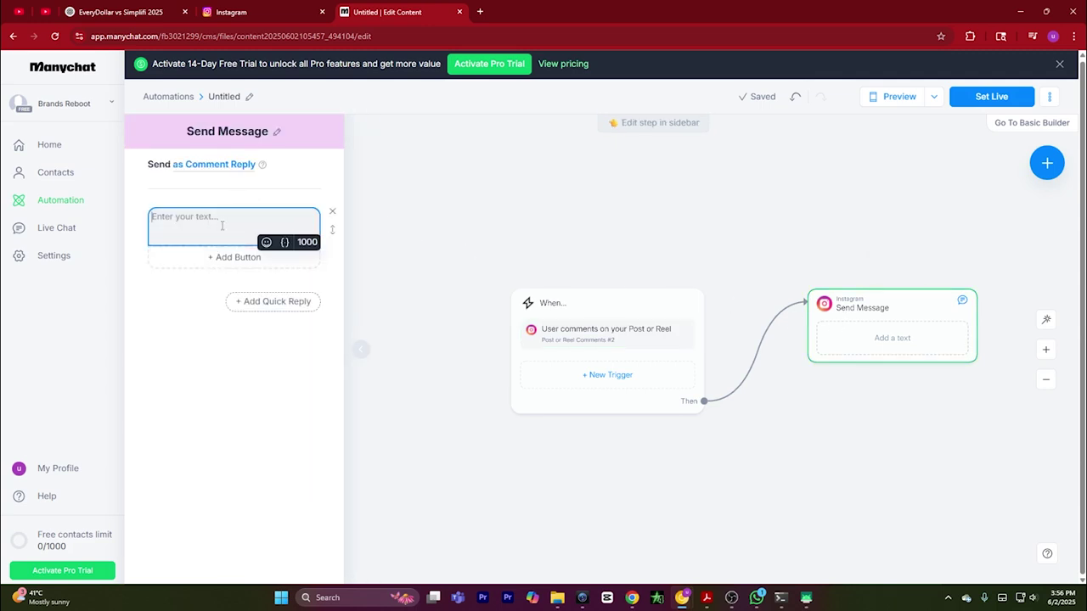
pyautogui.write('oops this product is sold out, but we have a newer and better version of this sneaker are you interested in it?')
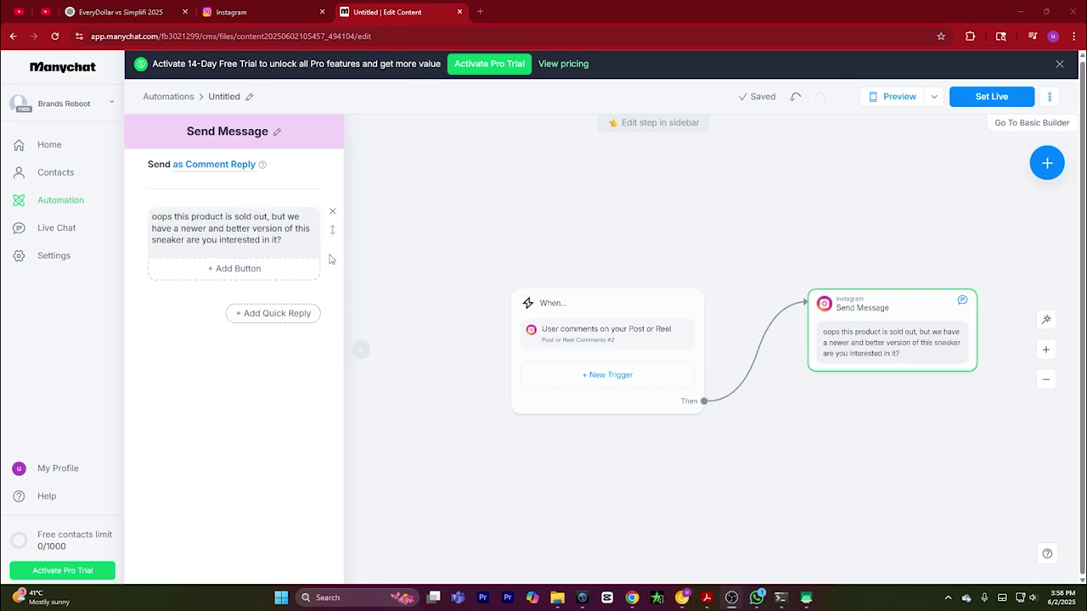
# Add a quick reply "yessss" to the sold-out message that leads to a new Instagram message.
pyautogui.click(253, 319)
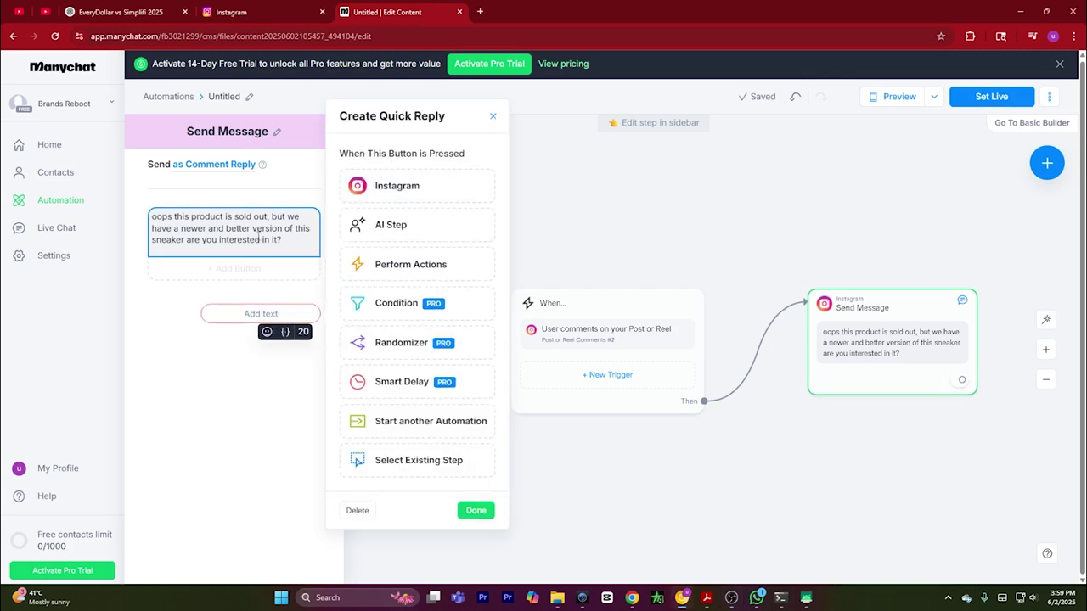
pyautogui.write('yessss')
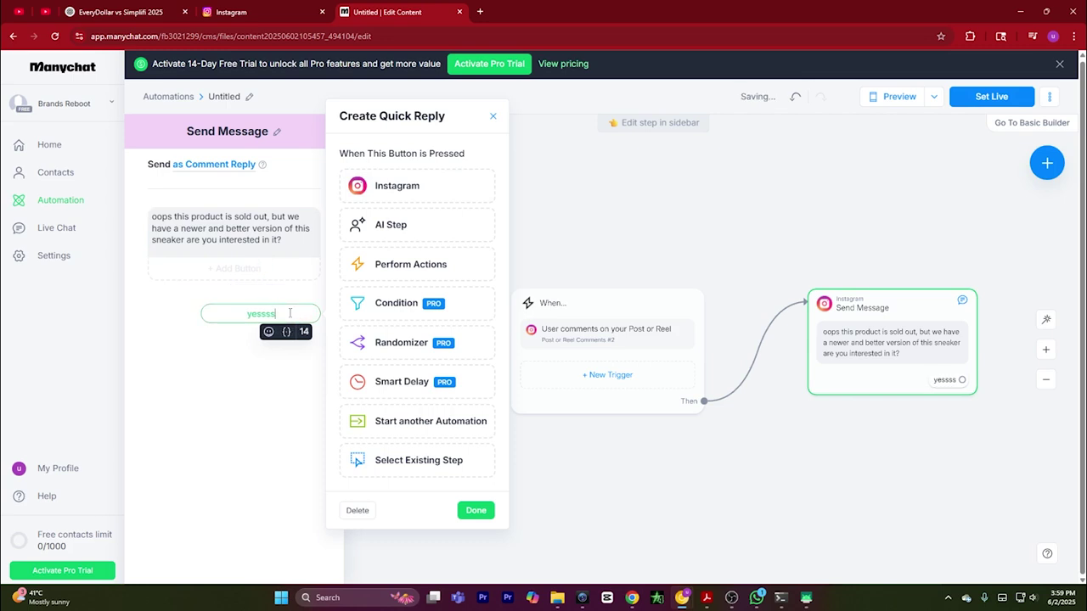
pyautogui.click(401, 186)
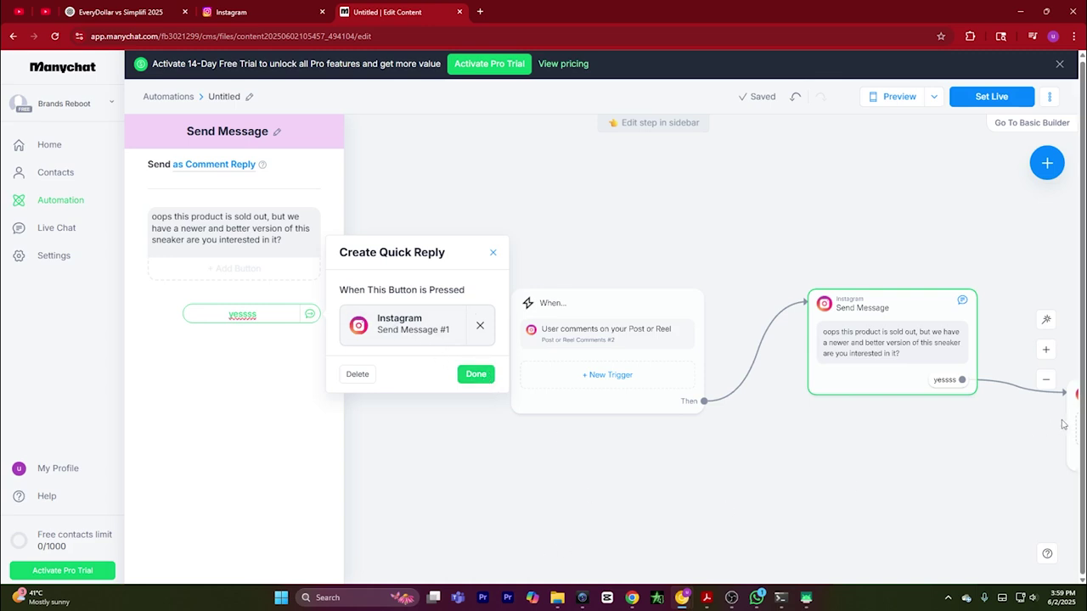
# Enter "great, check it out here" as the text of the follow-up message connected to the quick reply.
pyautogui.hscroll(3, 758, 464)
pyautogui.hscroll(6, 759, 464)
pyautogui.click(563, 442)
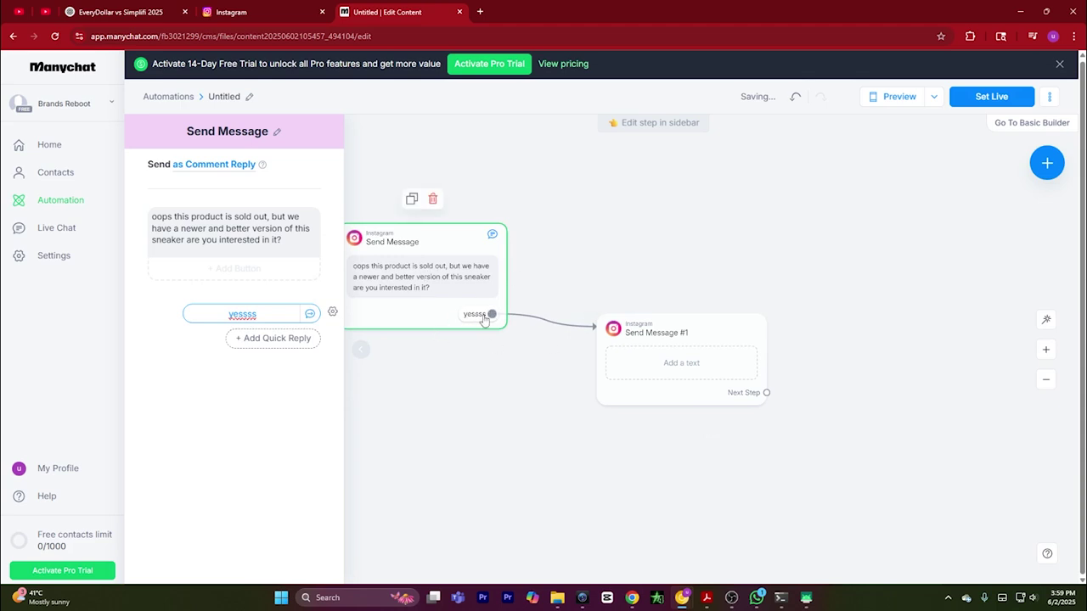
pyautogui.click(677, 362)
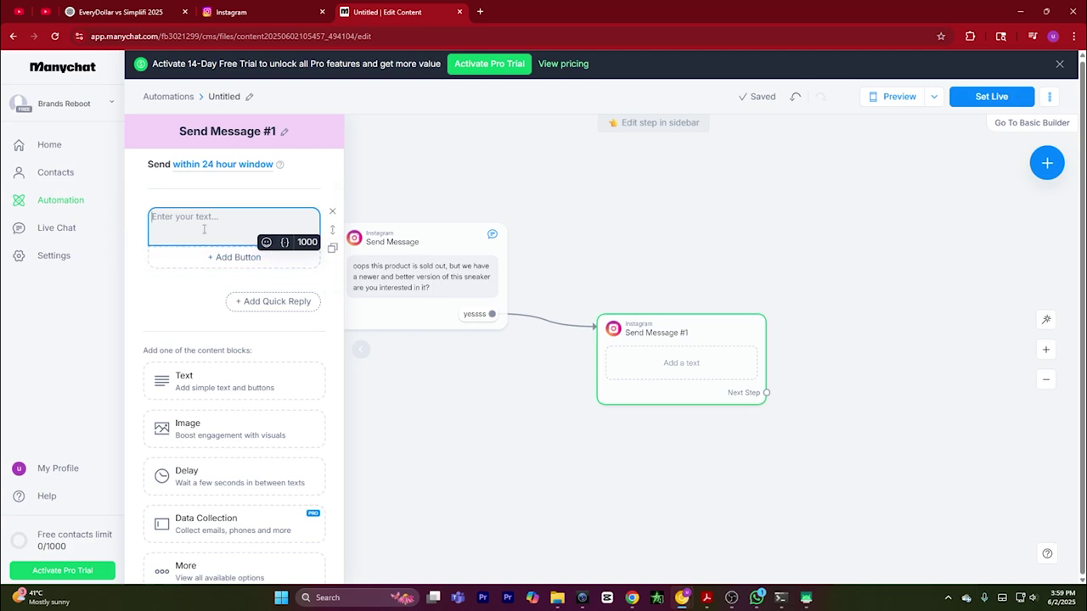
pyautogui.write('great, check it out here')
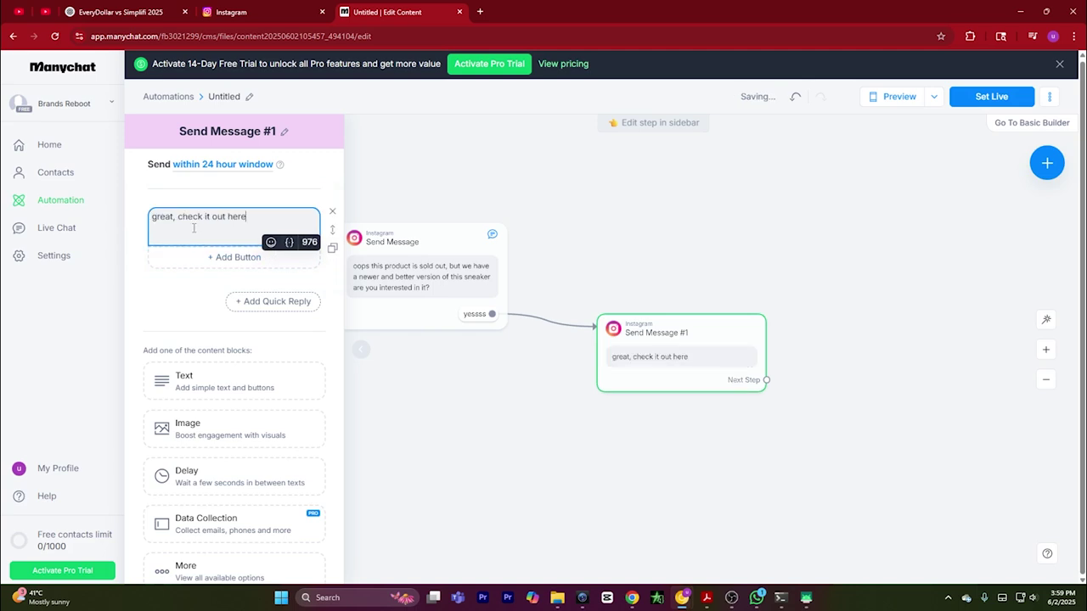
# Add a button to the follow-up message that opens the website ladfjalsflask.com, and set the automation live.
pyautogui.click(240, 257)
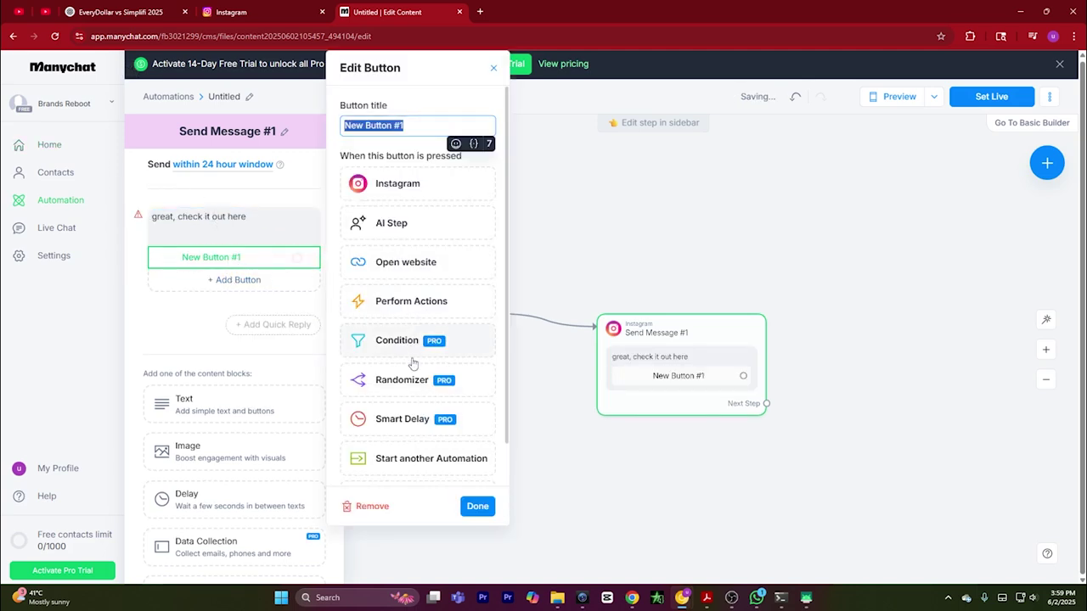
pyautogui.click(412, 263)
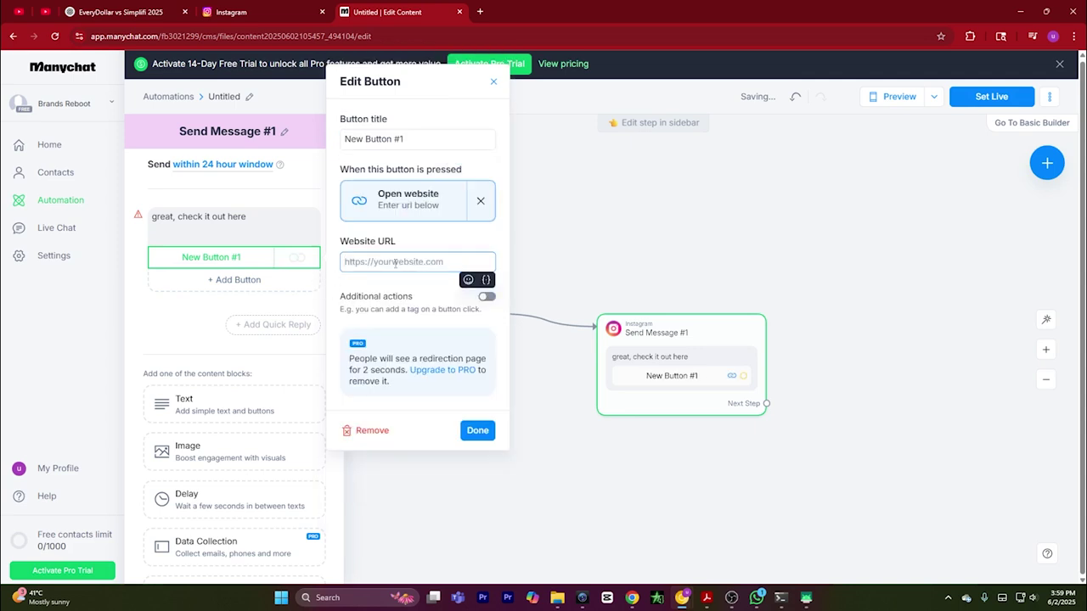
pyautogui.write('ladfjalsflask.com')
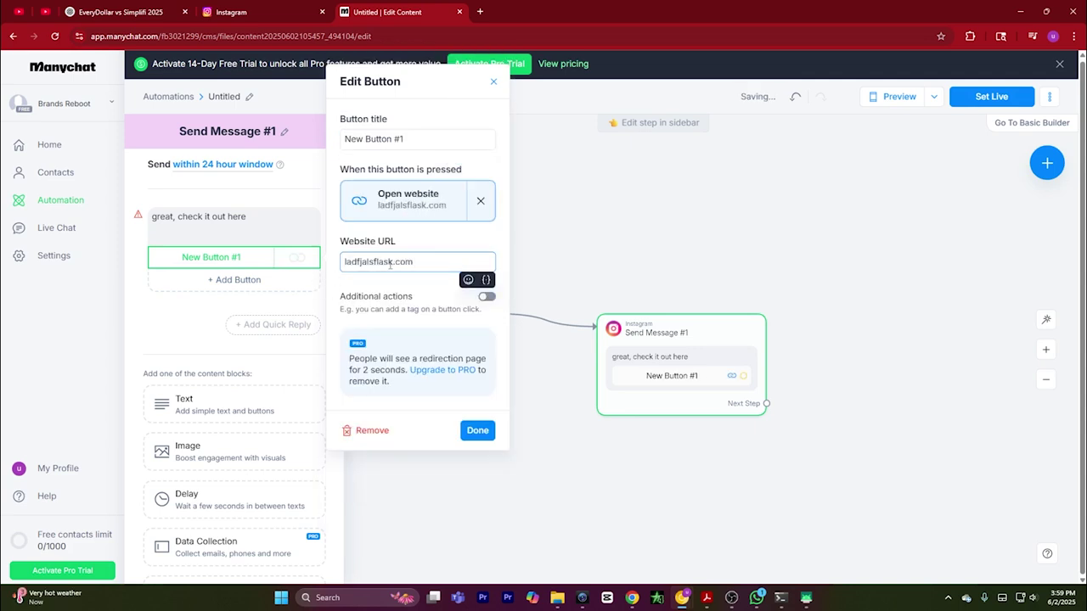
pyautogui.click(475, 430)
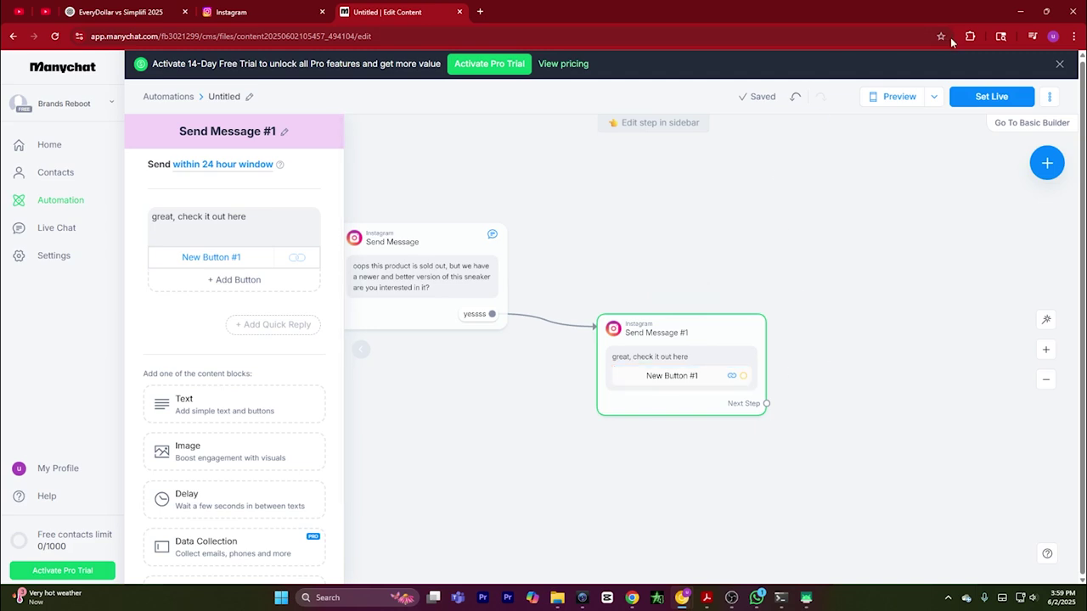
pyautogui.click(981, 98)
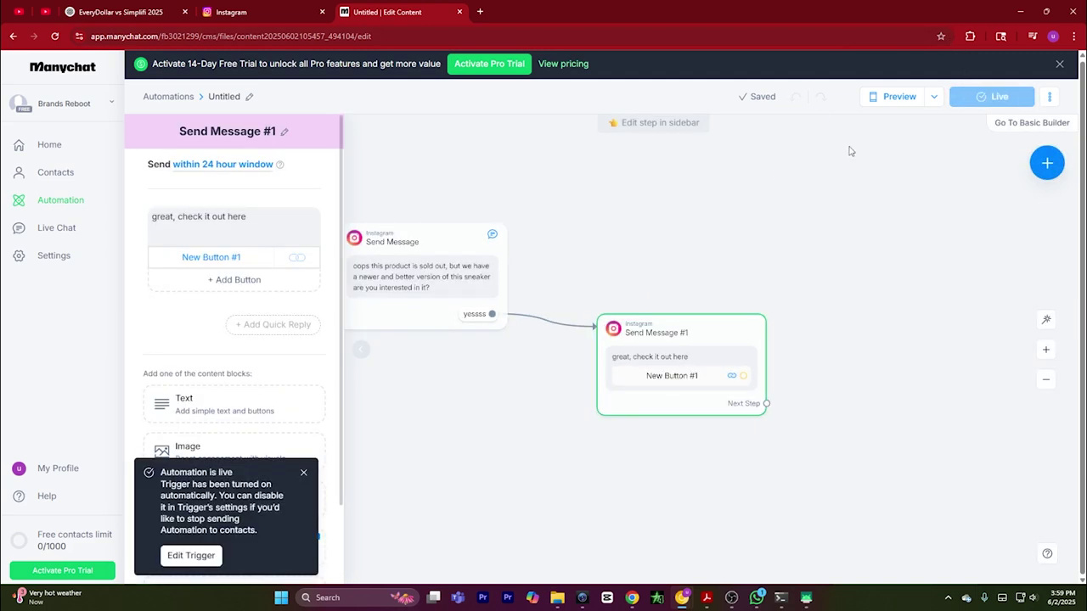
# Switch to the mirrored Pixel 6 phone and open the white Adidas POD-S3.1 sneaker post on the brandsreboot Instagram profile.
pyautogui.moveTo(805, 600)
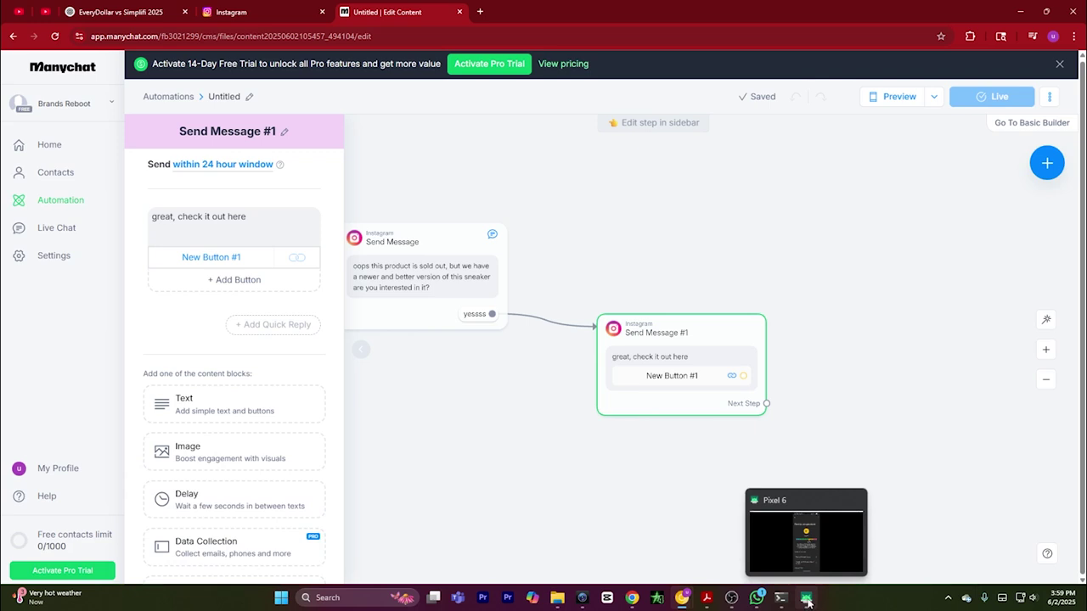
pyautogui.click(806, 600)
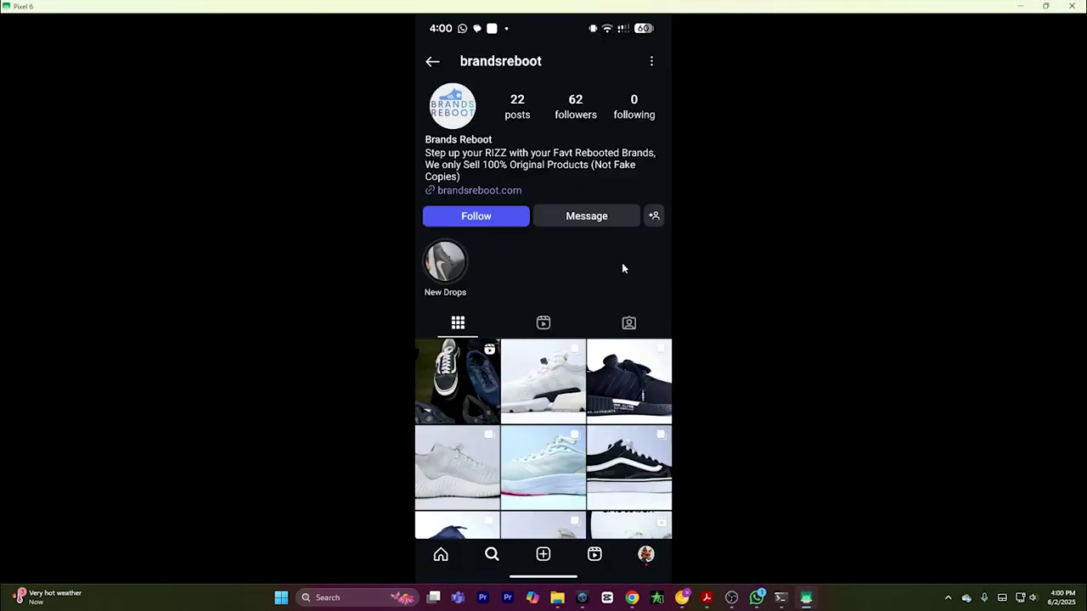
pyautogui.scroll(-5, 594, 339)
pyautogui.scroll(2, 569, 374)
pyautogui.scroll(-5, 551, 406)
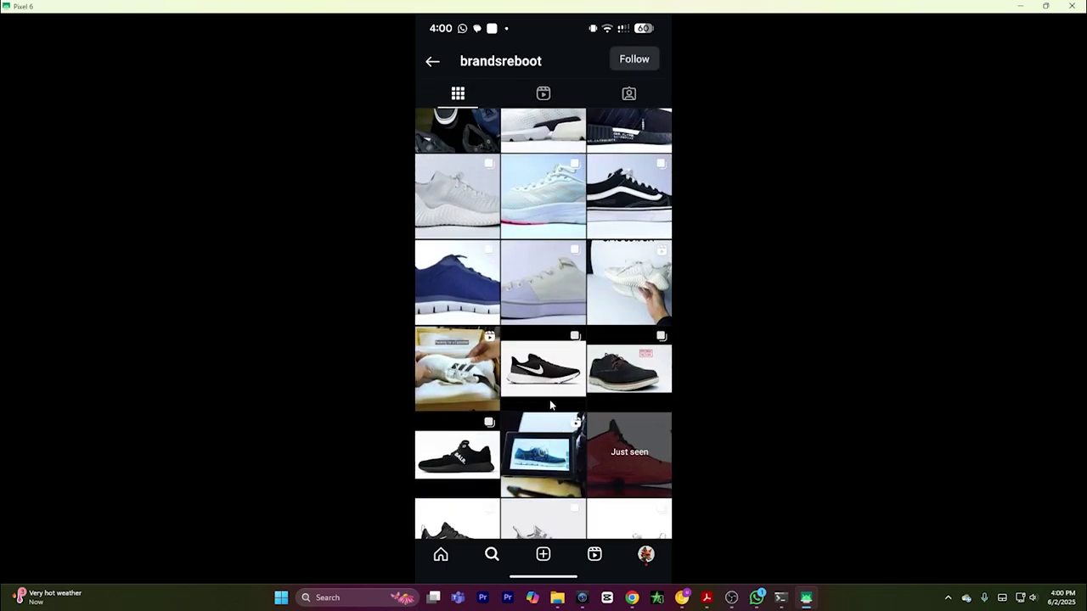
pyautogui.scroll(-2, 552, 412)
pyautogui.scroll(5, 554, 255)
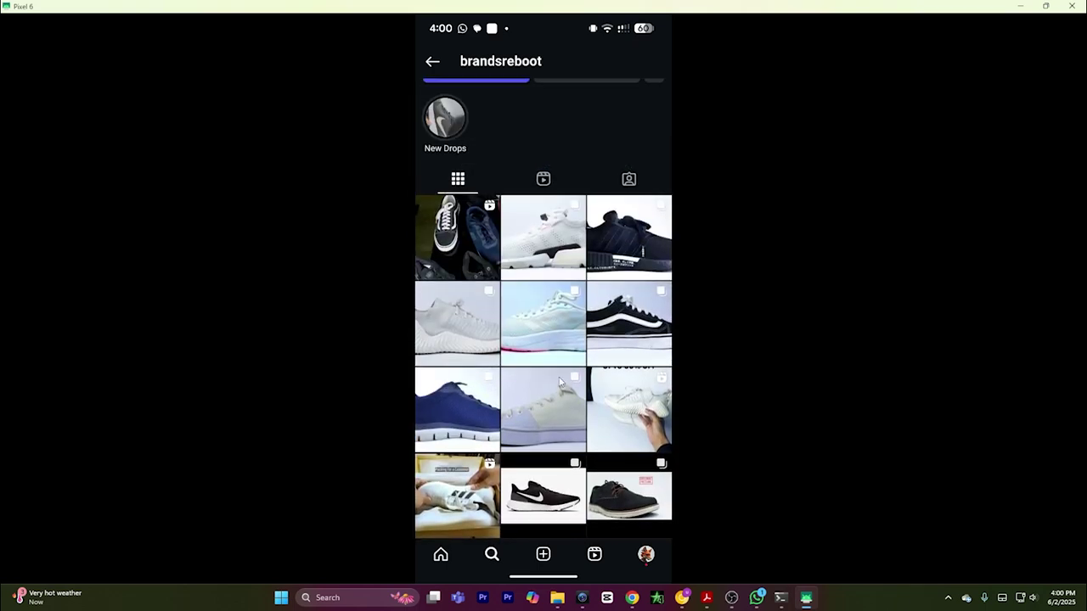
pyautogui.click(555, 230)
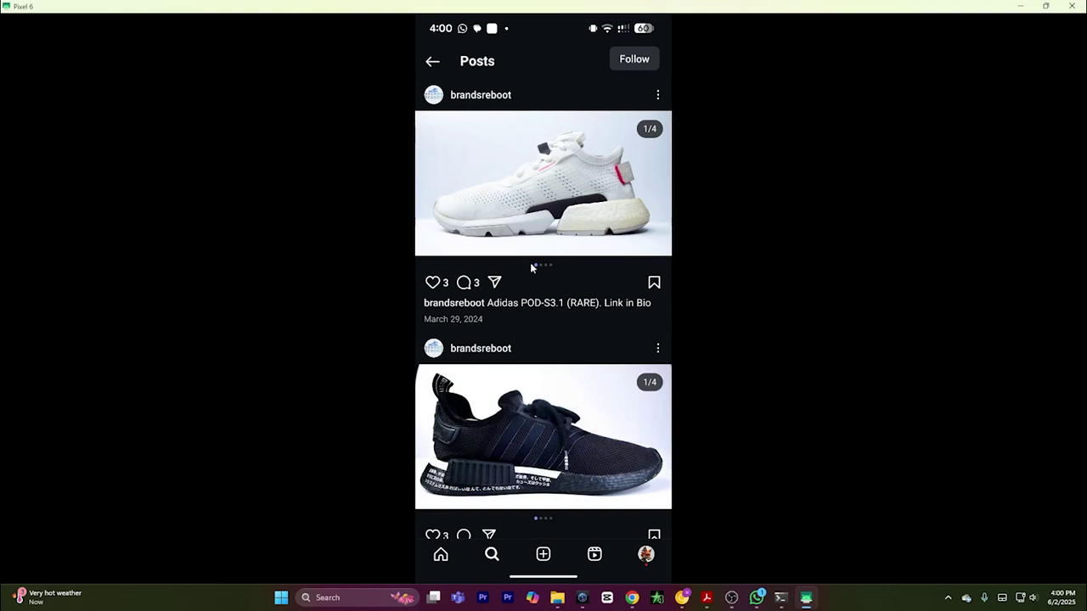
# Post the comment "Love this product" on the white Adidas sneaker post.
pyautogui.click(463, 283)
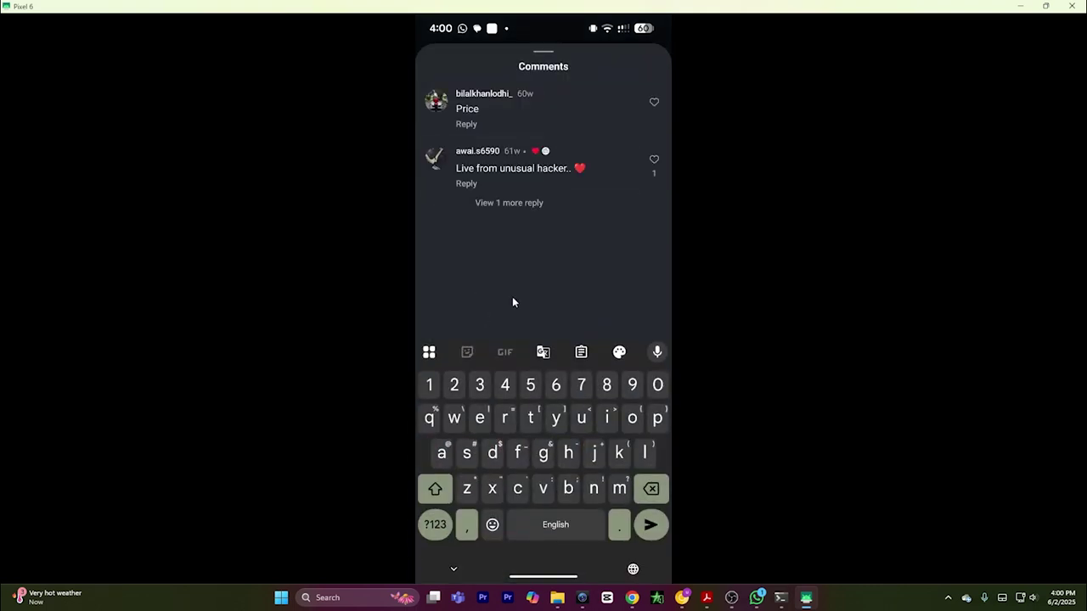
pyautogui.click(495, 547)
pyautogui.write('love this produ')
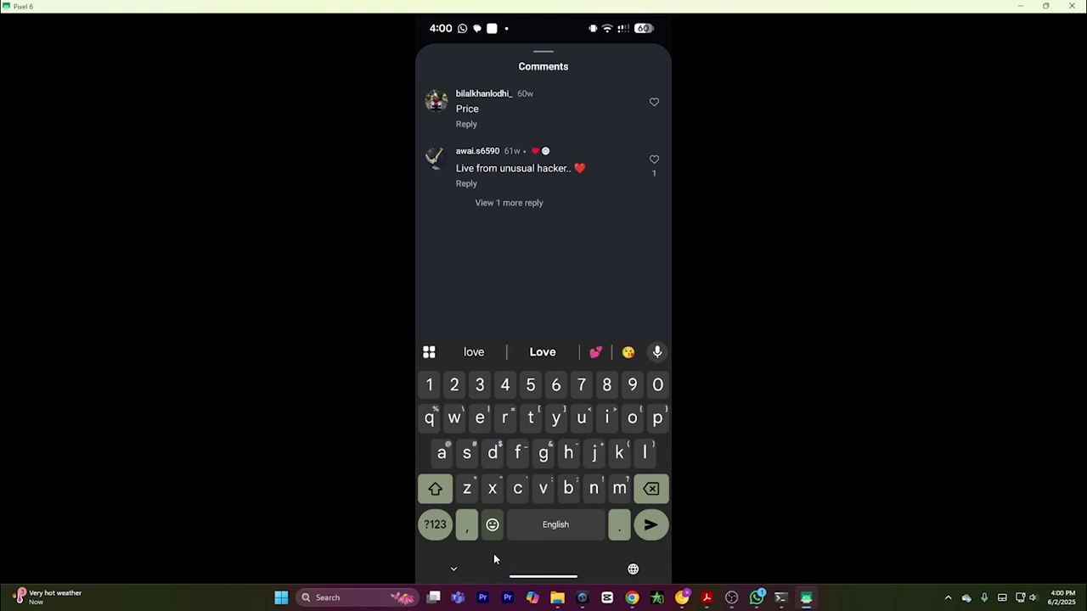
pyautogui.write('c')
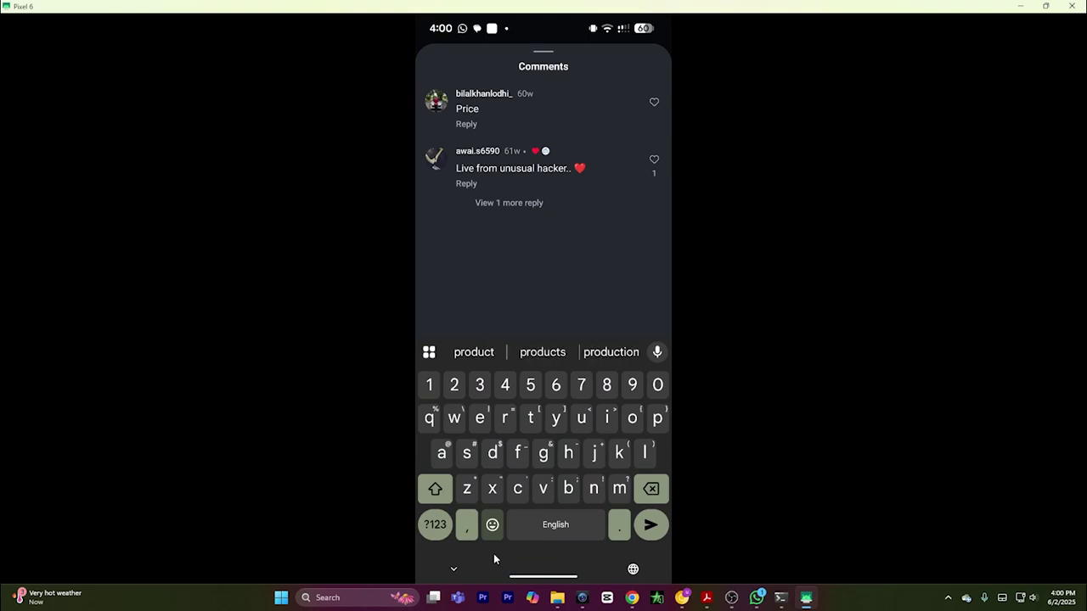
pyautogui.write('t')
pyautogui.press('Escape')
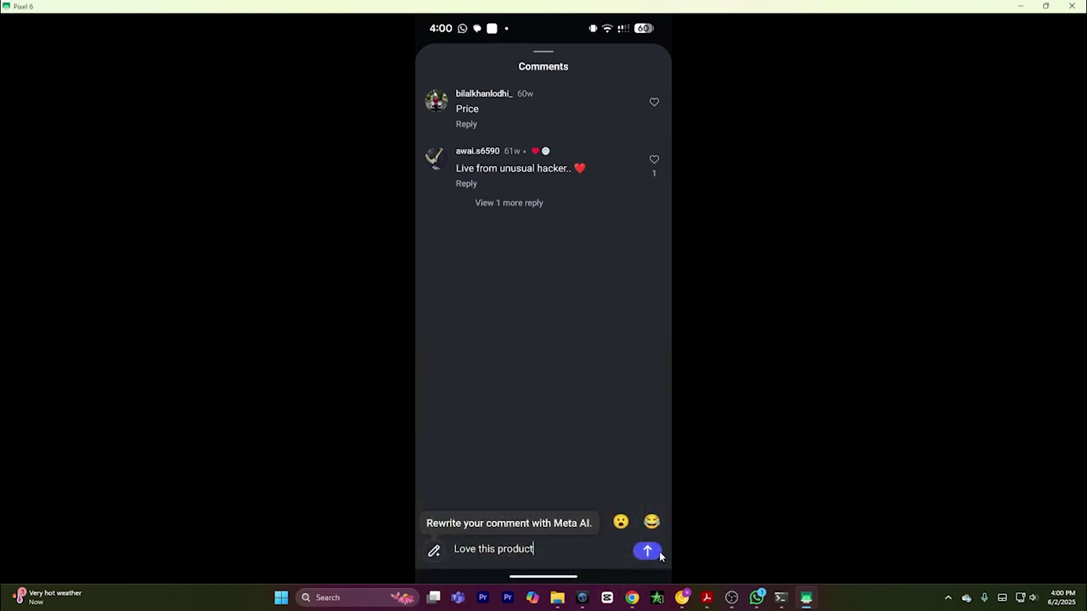
pyautogui.click(655, 553)
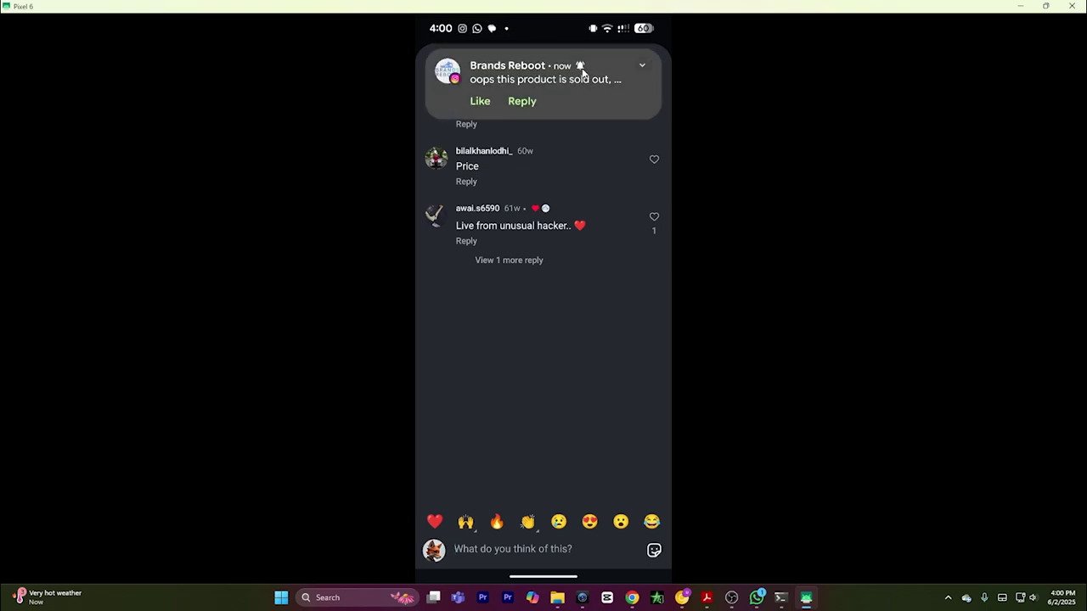
# Open the automated Brands Reboot message, answer with the quick reply "yessss", and follow the "New Button #1" link.
pyautogui.click(569, 78)
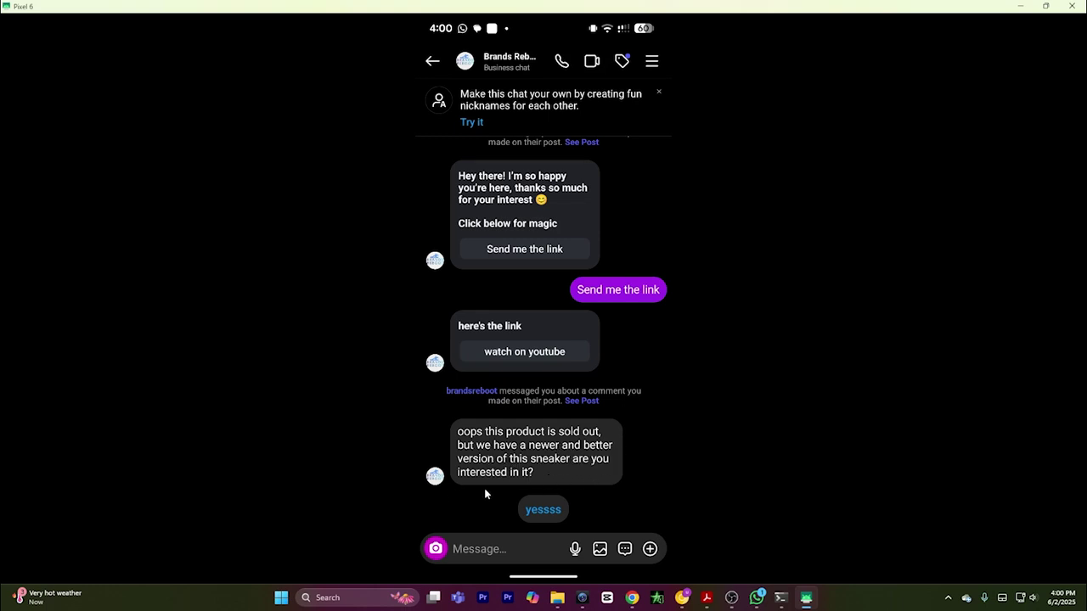
pyautogui.click(543, 510)
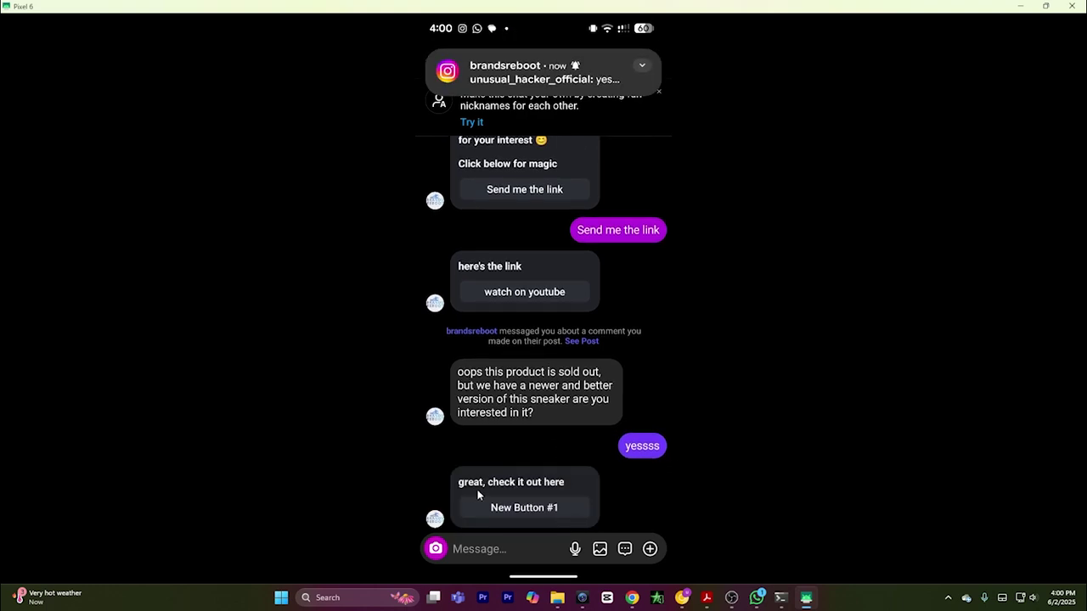
pyautogui.click(529, 507)
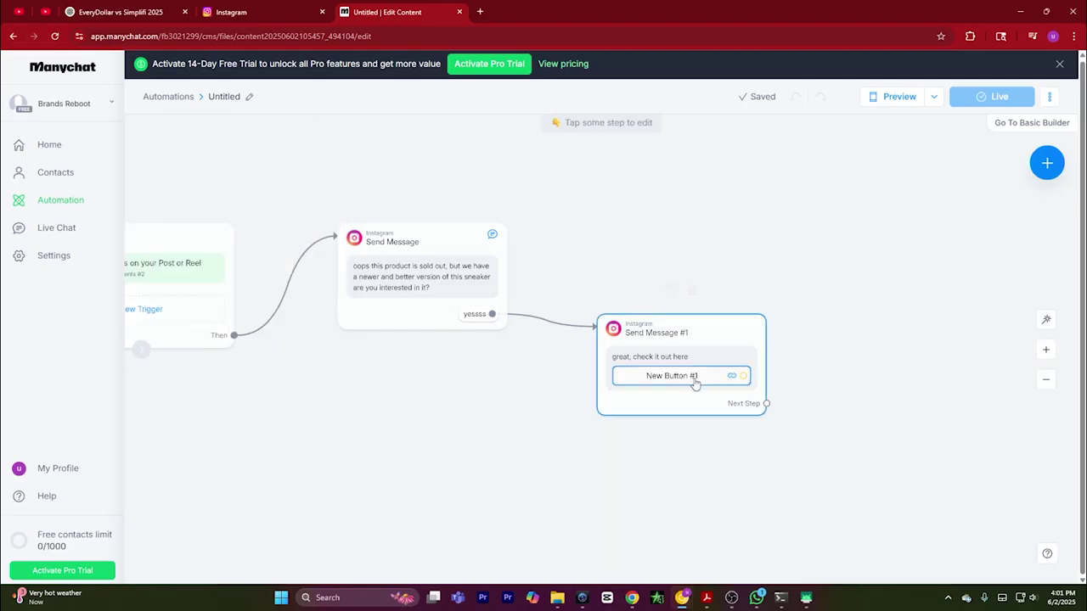
# In Manychat, check the title and website settings of the button in the "great, check it out here" message.
pyautogui.click(662, 376)
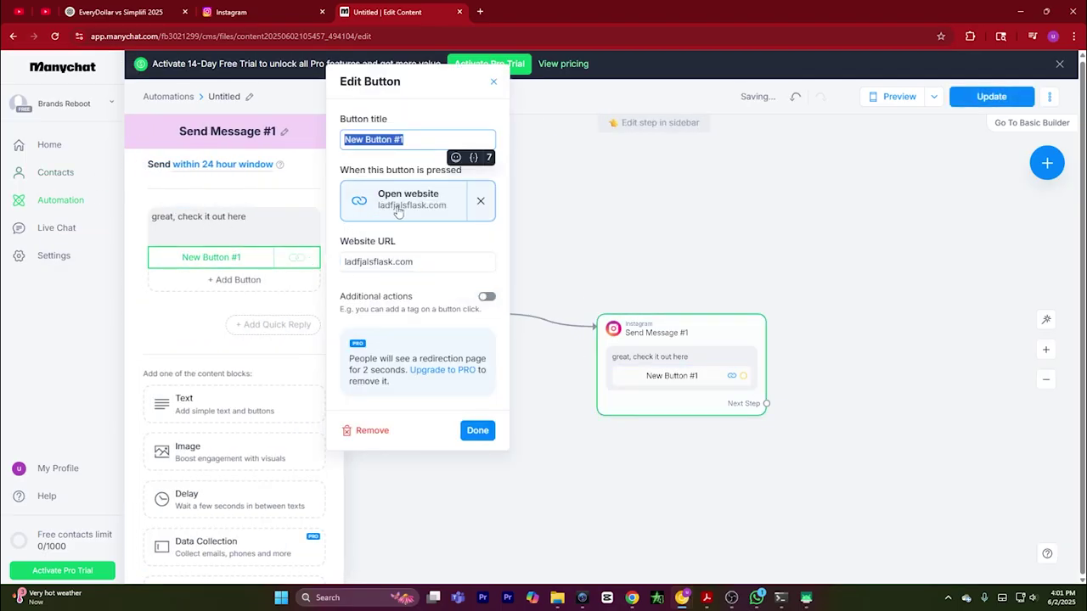
pyautogui.click(806, 597)
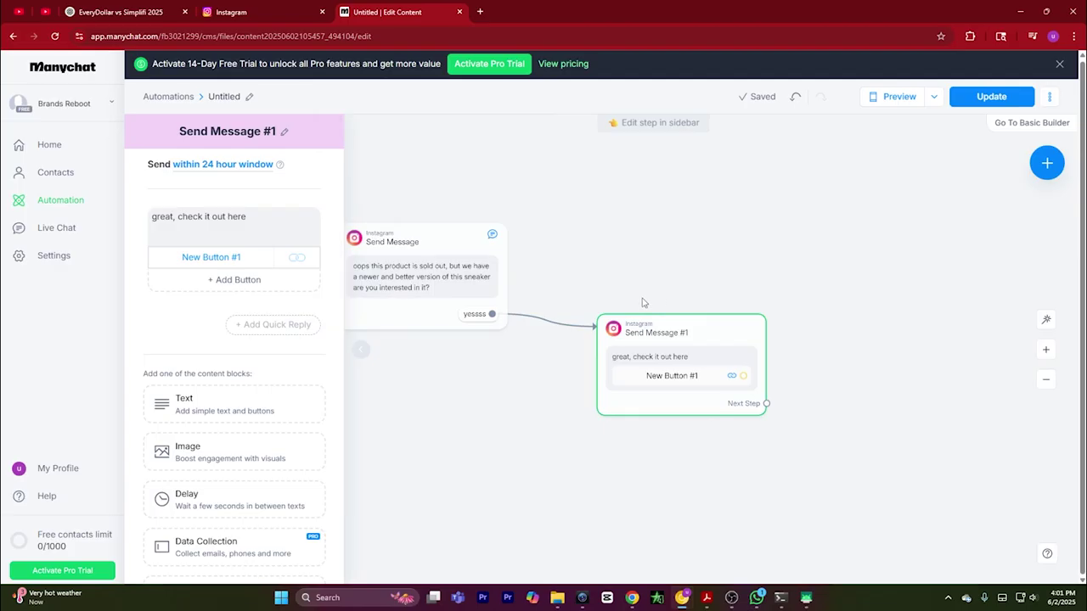